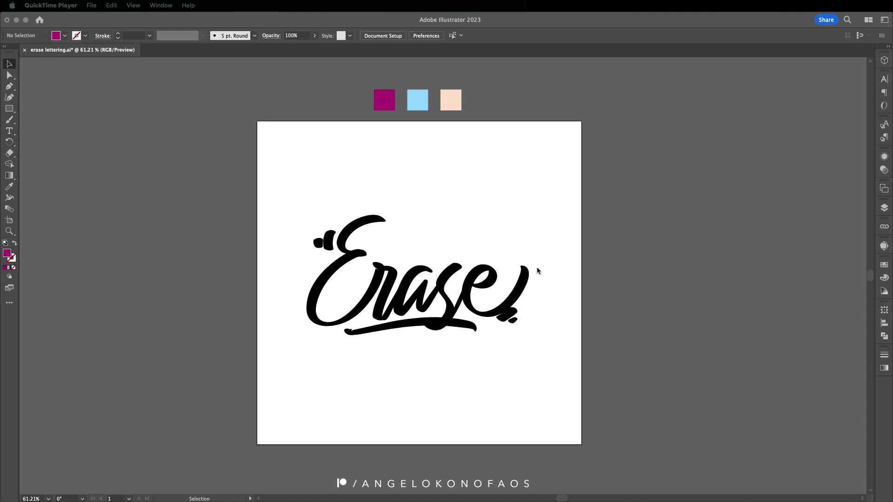
# - Trace the 'Erase' lettering image in Black and White with Ignore White, then expand it to paths
pyautogui.click(537, 268)
pyautogui.click(459, 267)
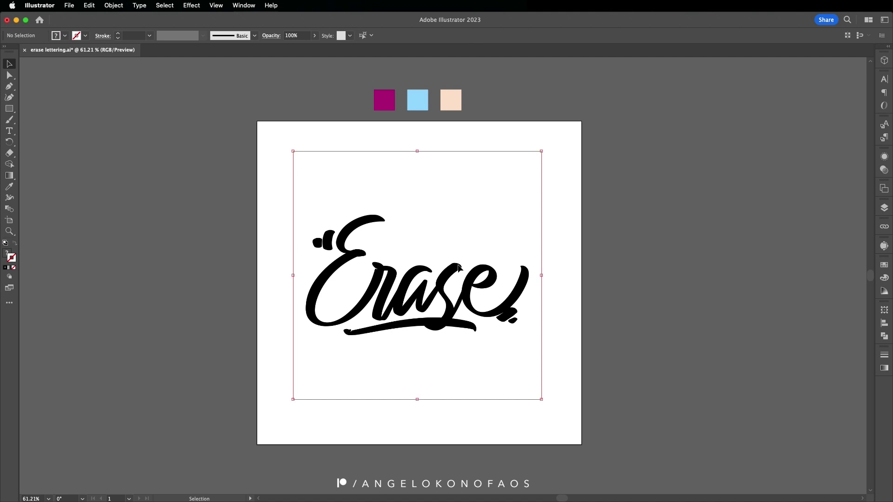
pyautogui.click(884, 247)
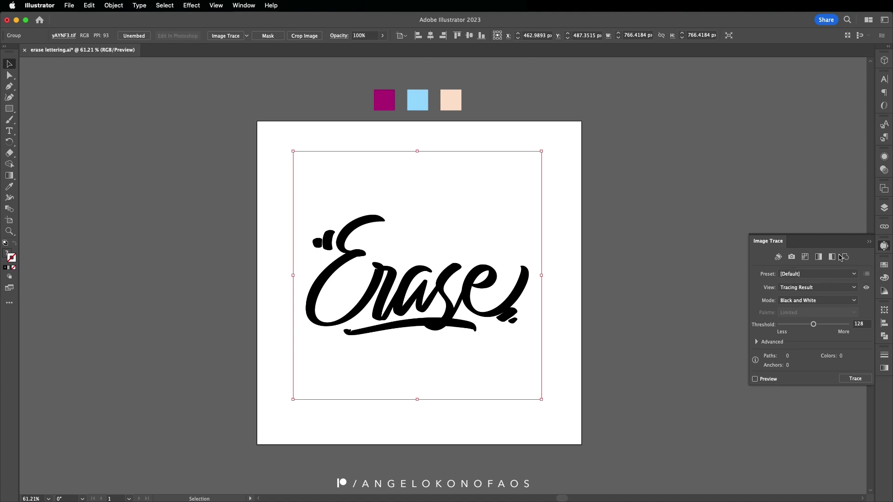
pyautogui.click(833, 257)
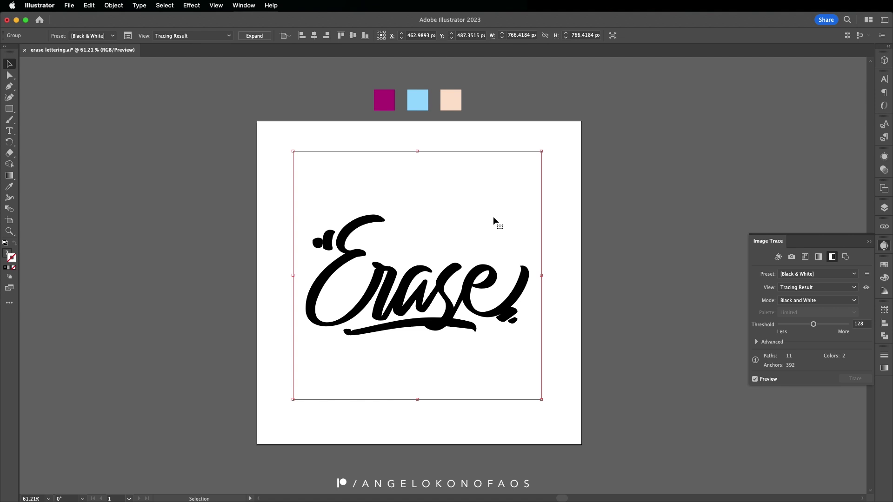
pyautogui.click(757, 342)
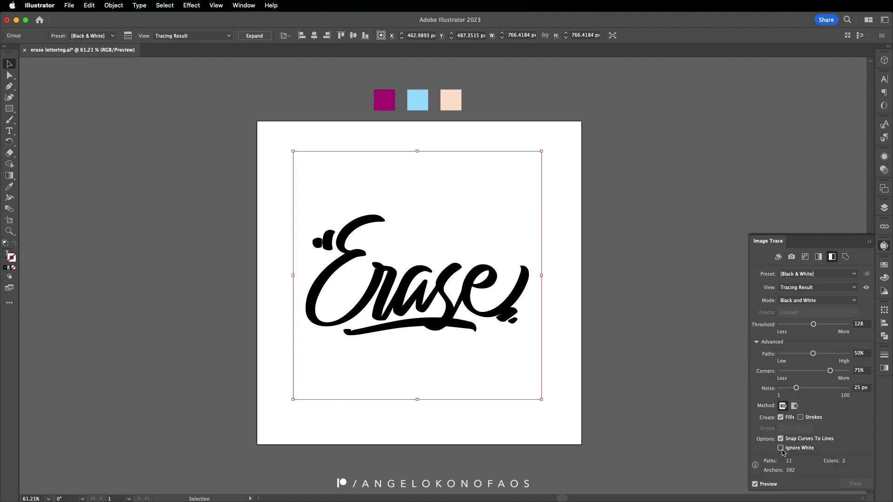
pyautogui.click(781, 449)
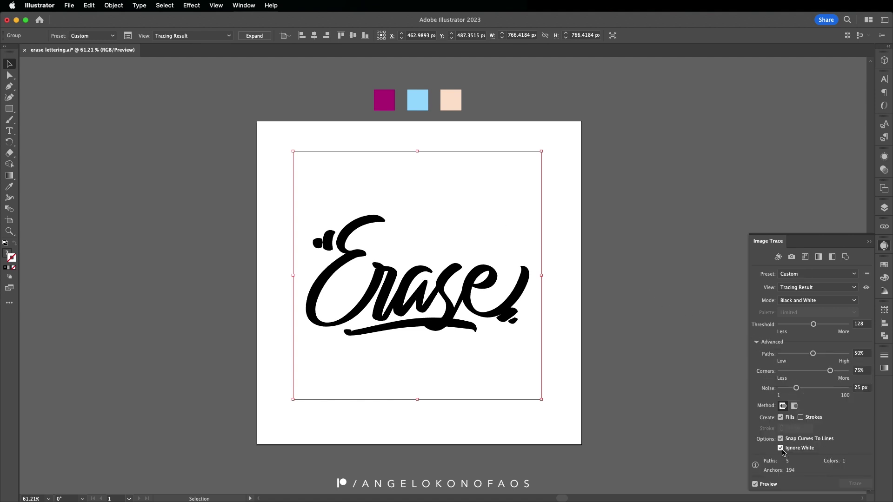
pyautogui.click(253, 37)
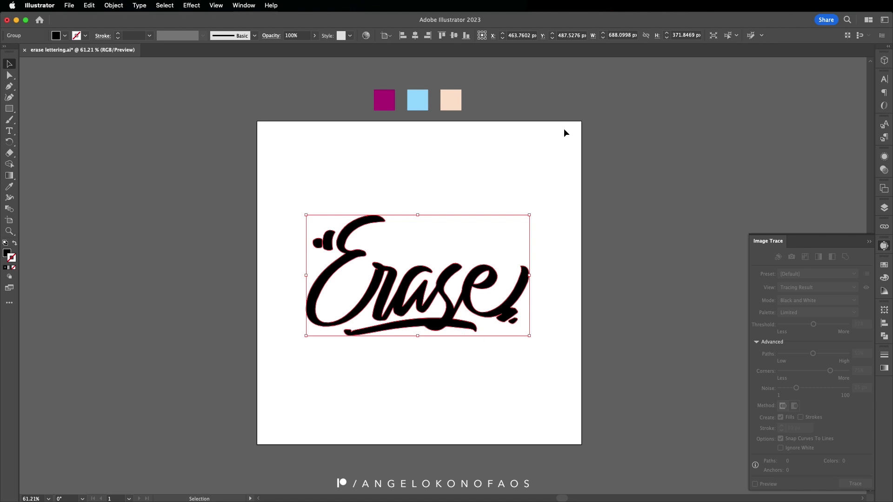
# - Draw black circles of varied sizes trailing from the artboard's top-right corner toward the lettering
pyautogui.click(308, 395)
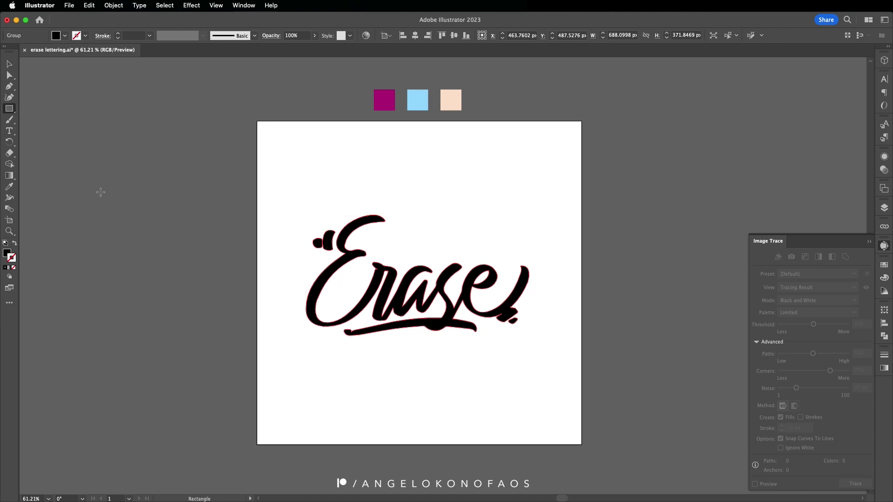
pyautogui.click(9, 109)
pyautogui.click(65, 119)
pyautogui.click(535, 137)
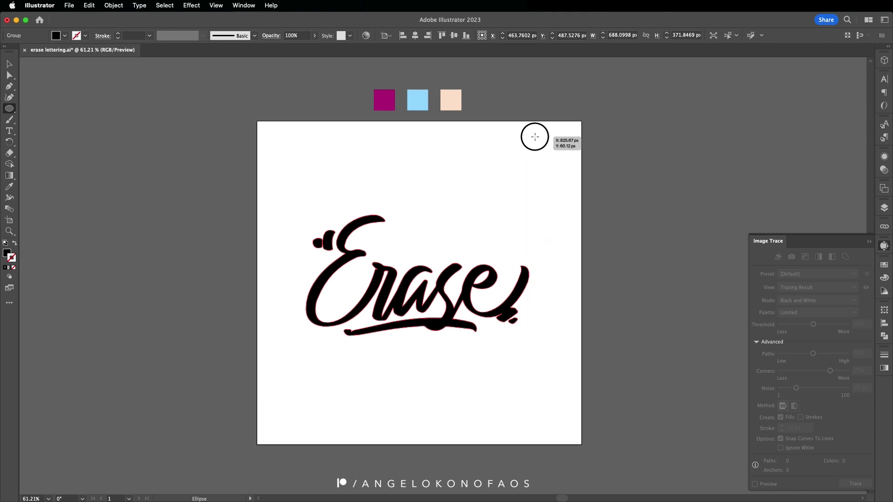
pyautogui.moveTo(535, 137); pyautogui.dragTo(560, 187)
pyautogui.moveTo(485, 103); pyautogui.dragTo(528, 146)
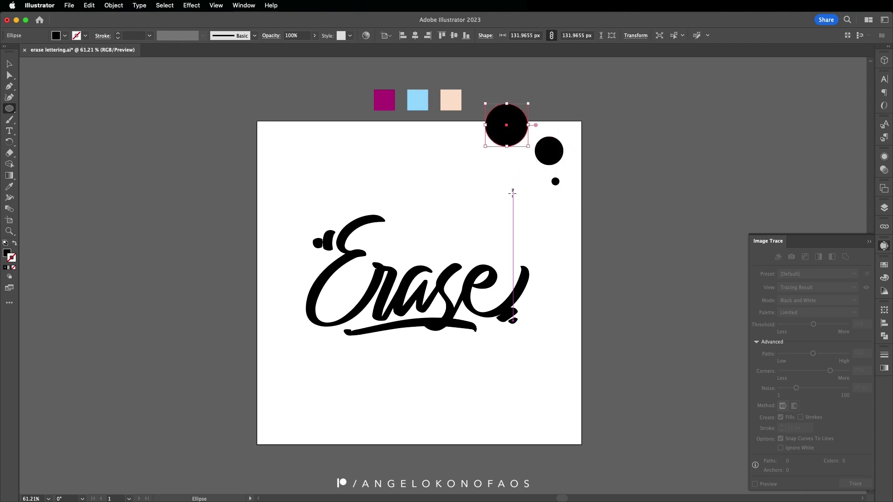
pyautogui.moveTo(499, 198); pyautogui.dragTo(511, 209)
pyautogui.moveTo(517, 163); pyautogui.dragTo(524, 171)
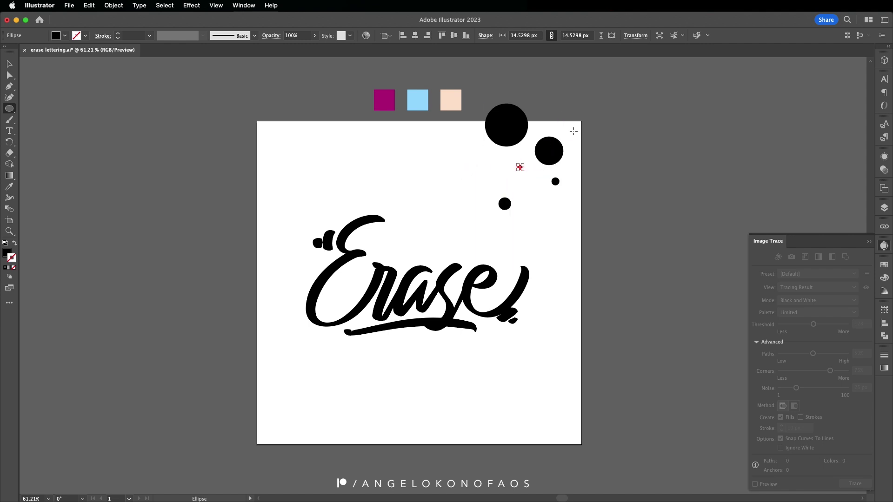
pyautogui.moveTo(565, 113); pyautogui.dragTo(616, 155)
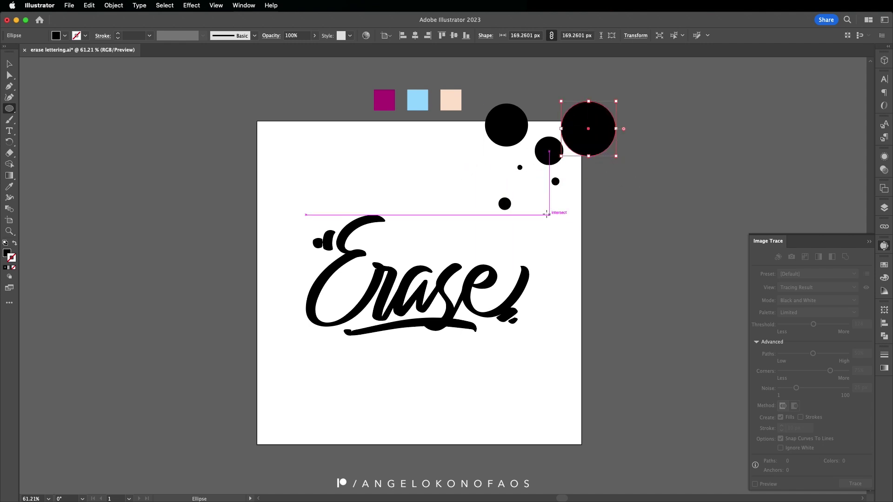
pyautogui.moveTo(534, 195)
pyautogui.mouseDown()
pyautogui.moveTo(553, 213)
pyautogui.moveTo(543, 205)
pyautogui.mouseUp()
pyautogui.moveTo(482, 177); pyautogui.dragTo(484, 180)
pyautogui.moveTo(472, 239); pyautogui.dragTo(482, 249)
pyautogui.moveTo(505, 240); pyautogui.dragTo(510, 245)
pyautogui.moveTo(474, 230); pyautogui.dragTo(483, 221)
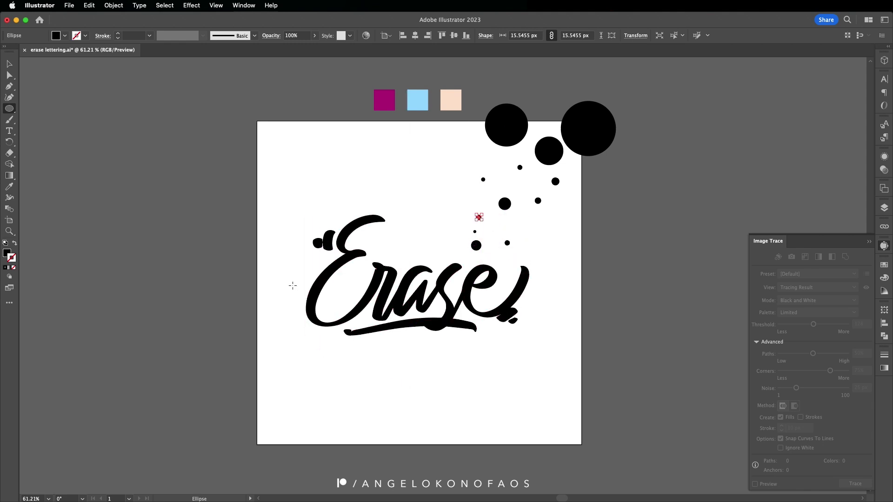
# - Add a large circle left of the lettering and scatter small dots below it and above the lettering
pyautogui.moveTo(285, 279)
pyautogui.mouseDown()
pyautogui.moveTo(261, 346)
pyautogui.moveTo(281, 371)
pyautogui.moveTo(271, 385)
pyautogui.mouseUp()
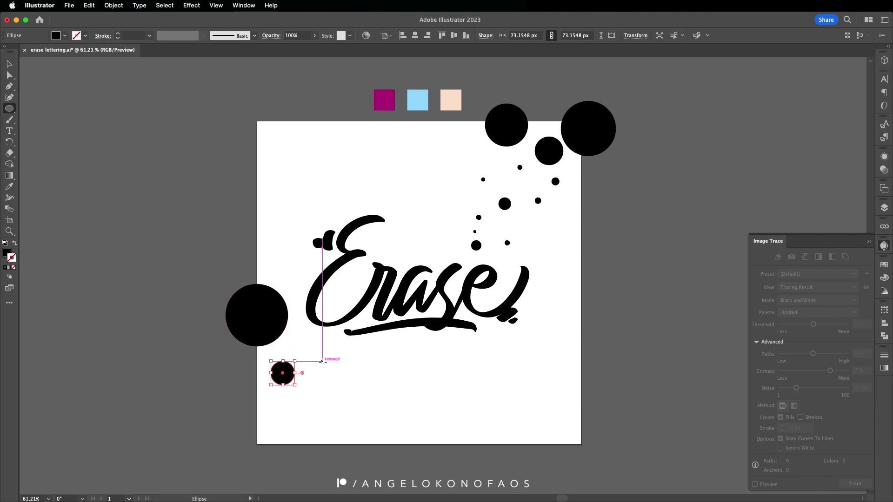
pyautogui.moveTo(322, 368); pyautogui.dragTo(318, 364)
pyautogui.moveTo(428, 349); pyautogui.dragTo(441, 361)
pyautogui.moveTo(408, 349); pyautogui.dragTo(408, 384)
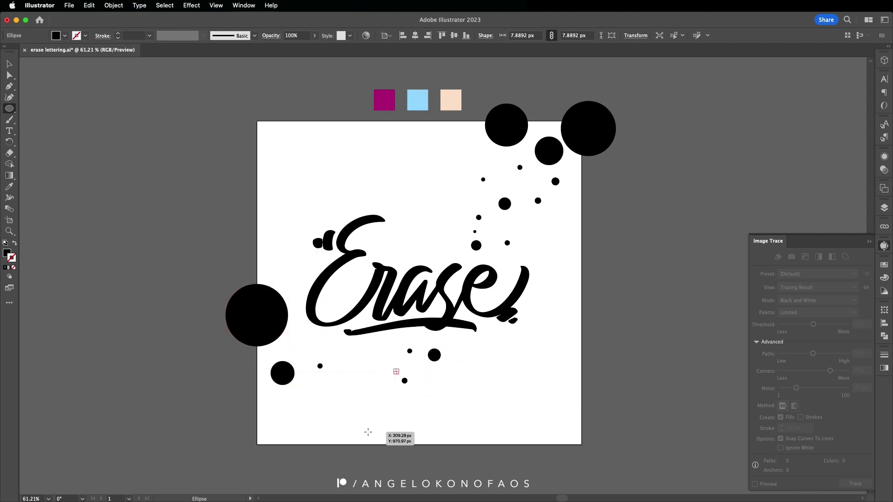
pyautogui.moveTo(367, 432); pyautogui.dragTo(395, 459)
pyautogui.moveTo(266, 431); pyautogui.dragTo(294, 460)
pyautogui.moveTo(306, 427); pyautogui.dragTo(313, 434)
pyautogui.moveTo(306, 402); pyautogui.dragTo(312, 407)
pyautogui.moveTo(325, 396); pyautogui.dragTo(334, 423)
pyautogui.moveTo(331, 408); pyautogui.dragTo(334, 410)
pyautogui.moveTo(275, 403); pyautogui.dragTo(279, 407)
pyautogui.moveTo(317, 392); pyautogui.dragTo(380, 402)
pyautogui.moveTo(474, 193); pyautogui.dragTo(476, 195)
pyautogui.moveTo(502, 178); pyautogui.dragTo(504, 181)
pyautogui.moveTo(459, 139); pyautogui.dragTo(463, 142)
# - Reposition a few circles at the upper right and below the lettering, then deselect
pyautogui.press('v')
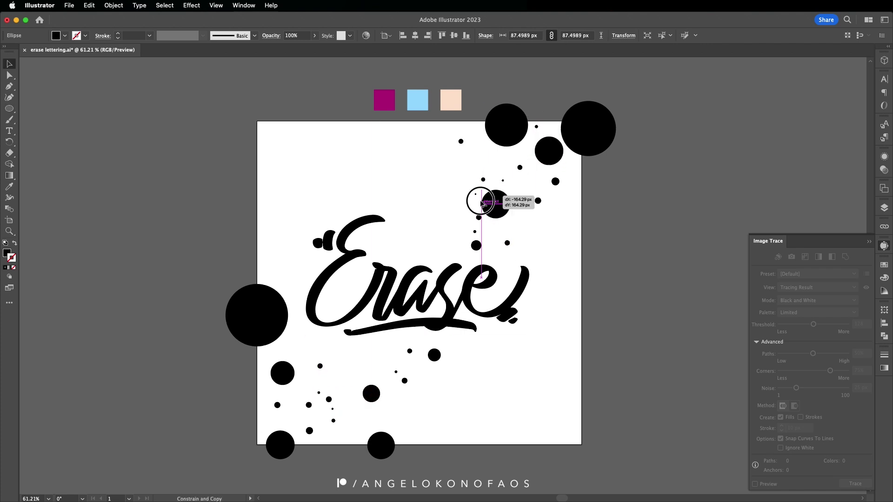
pyautogui.moveTo(548, 149)
pyautogui.mouseDown()
pyautogui.moveTo(528, 226)
pyautogui.moveTo(460, 251)
pyautogui.mouseUp()
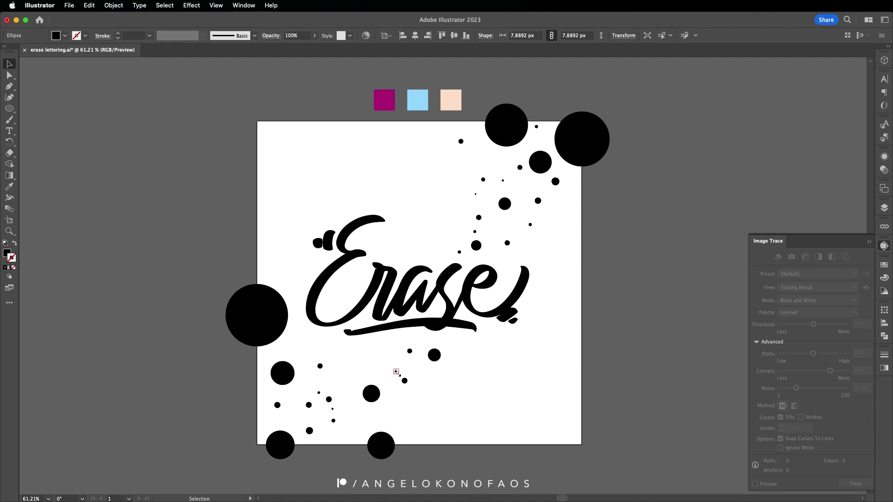
pyautogui.moveTo(399, 372); pyautogui.dragTo(423, 346)
pyautogui.click(482, 409)
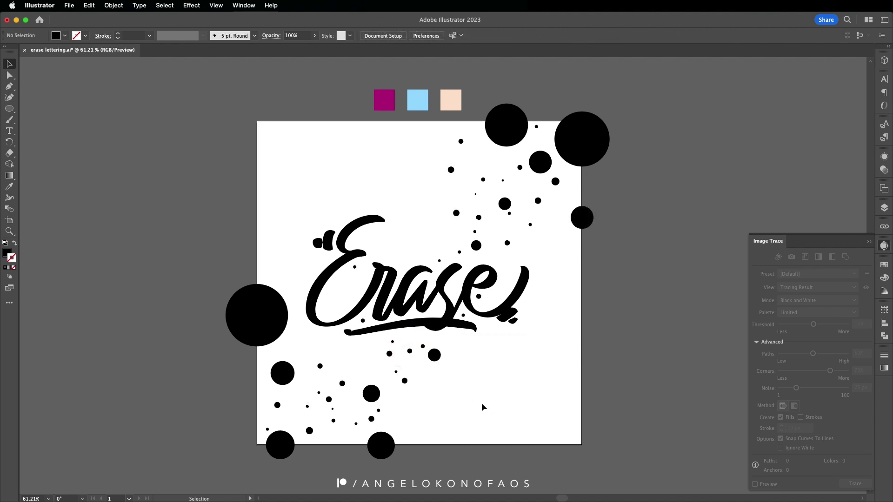
# - Color the lettering and all circles magenta by sampling the magenta swatch
pyautogui.moveTo(623, 127); pyautogui.dragTo(218, 472)
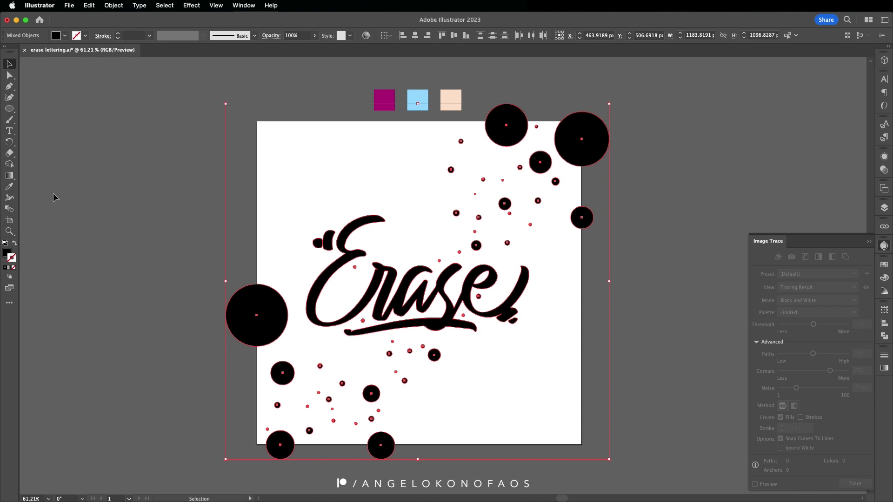
pyautogui.click(12, 187)
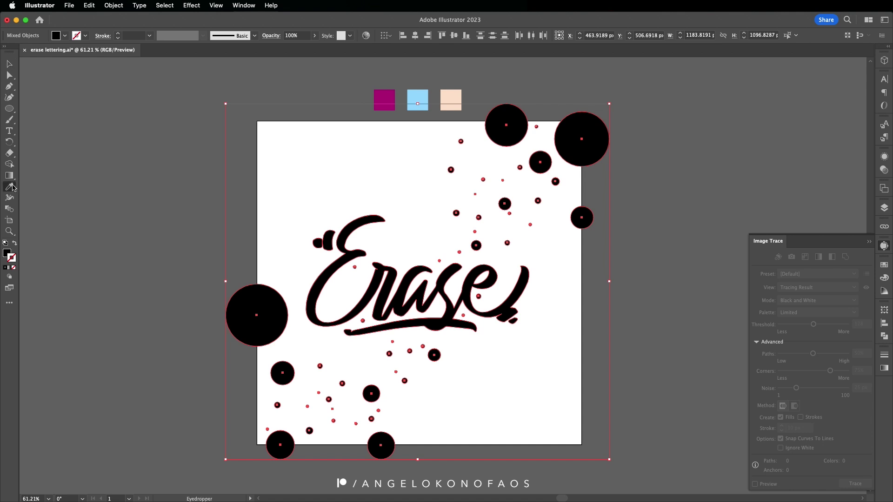
pyautogui.click(384, 99)
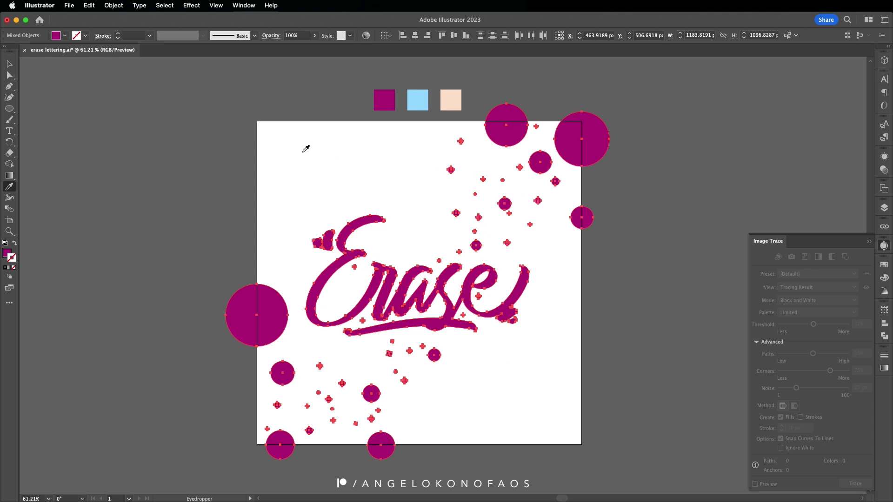
# - Combine the lettering and circles into one compound path
pyautogui.click(122, 9)
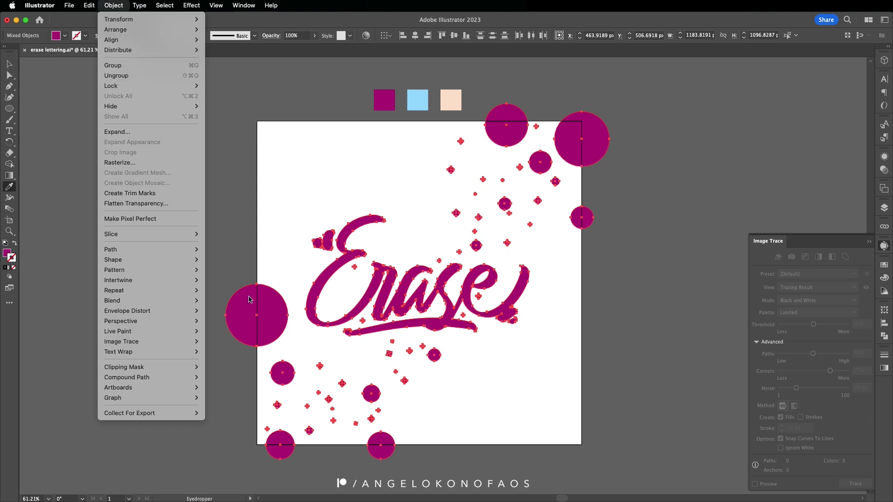
pyautogui.moveTo(171, 378)
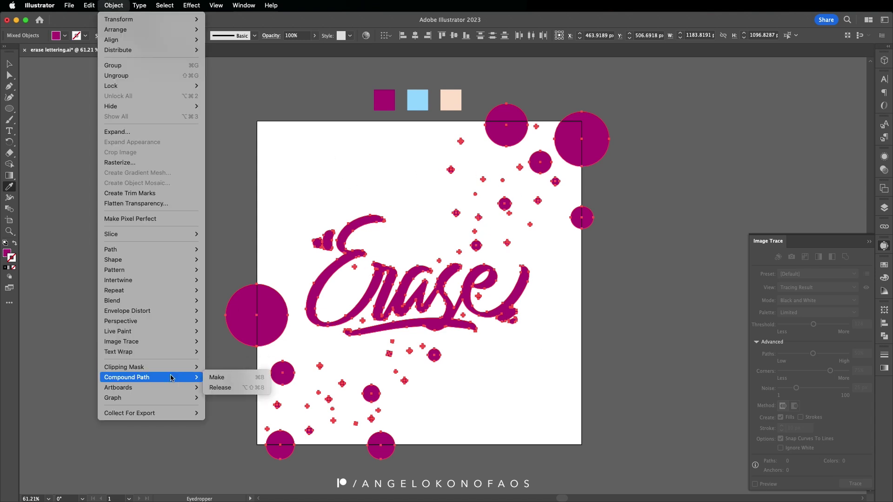
pyautogui.click(228, 379)
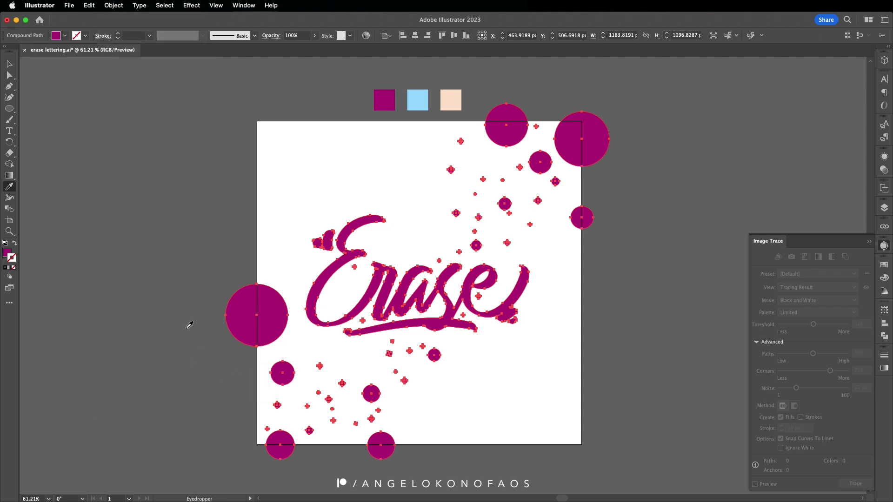
# - Draw a square covering the artboard and fill it with a diagonal top-right to bottom-left gradient
pyautogui.moveTo(9, 111); pyautogui.dragTo(54, 108)
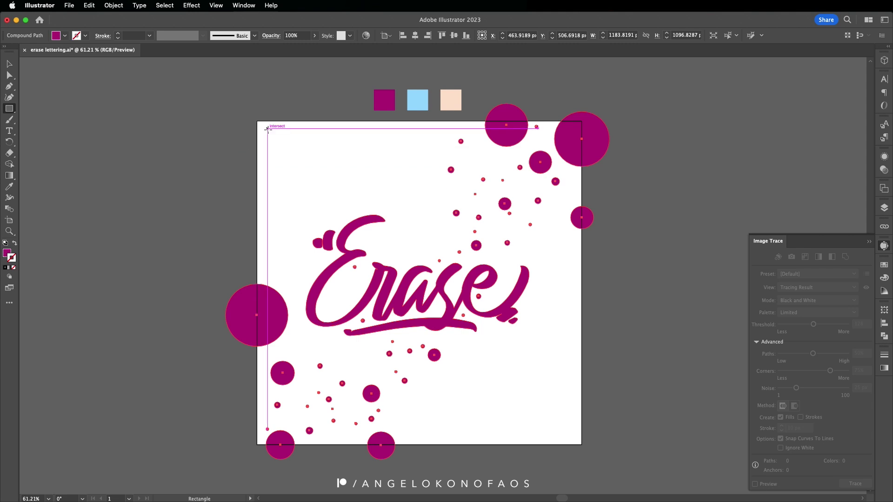
pyautogui.moveTo(257, 122); pyautogui.dragTo(582, 444)
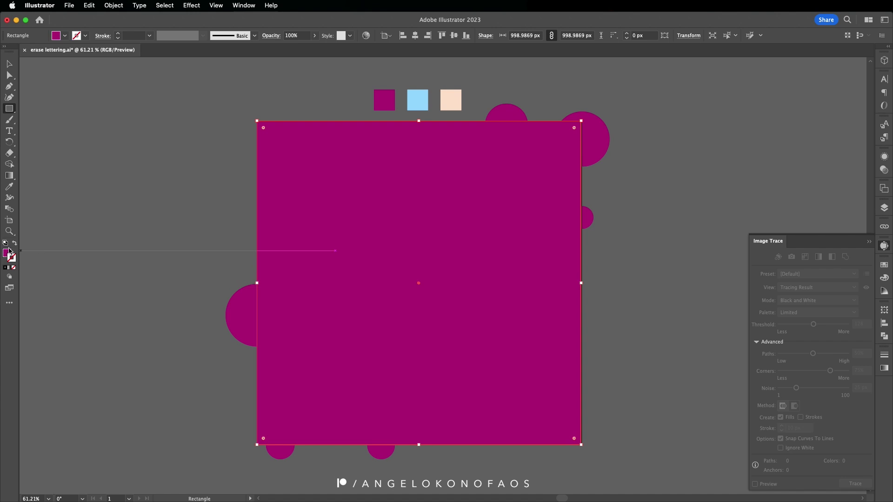
pyautogui.click(6, 268)
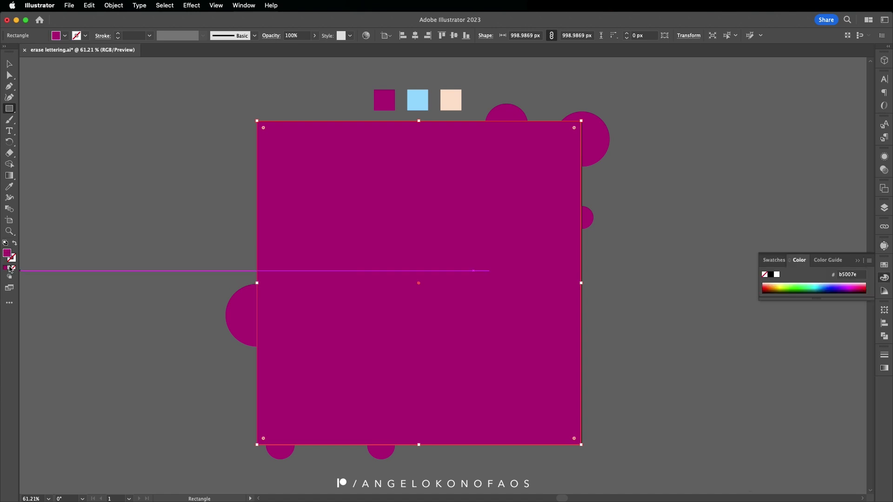
pyautogui.click(9, 268)
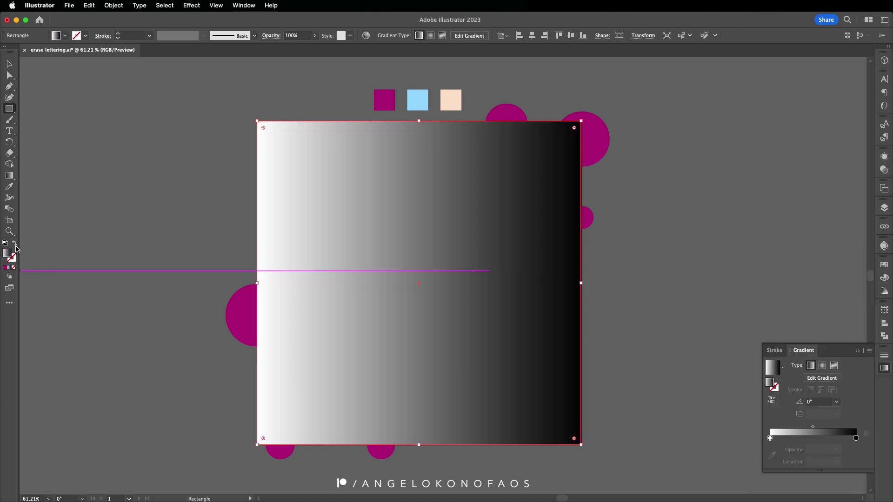
pyautogui.click(10, 176)
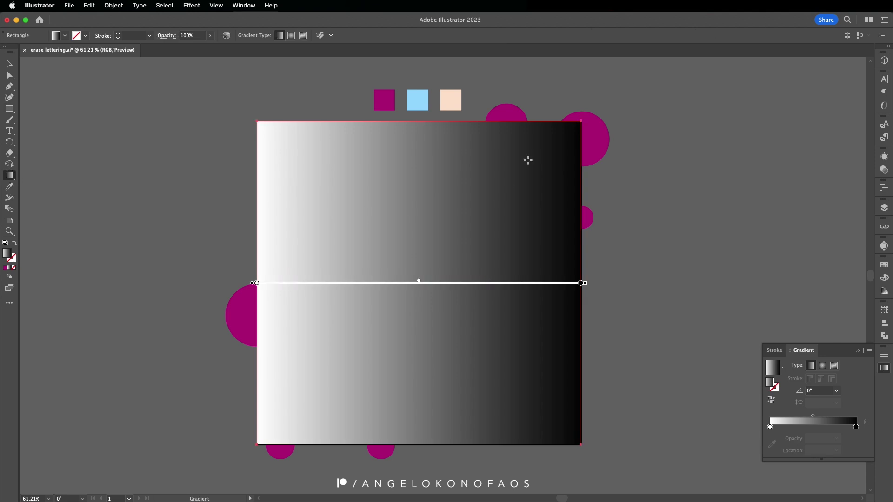
pyautogui.moveTo(579, 122); pyautogui.dragTo(260, 444)
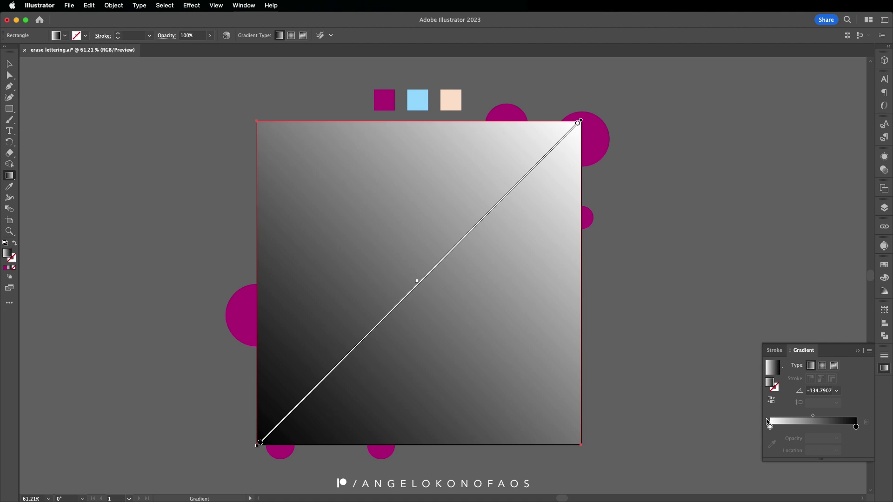
# - Recolor the gradient stops to the peach and light-blue sample swatches
pyautogui.doubleClick(769, 427)
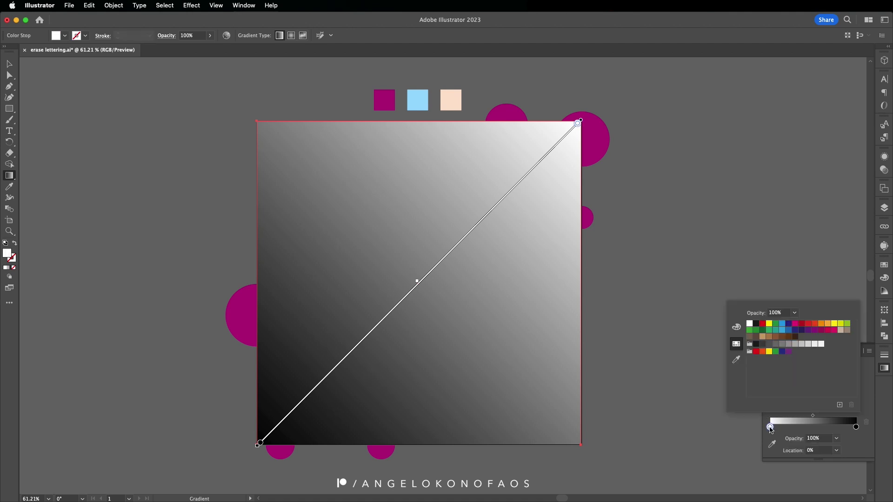
pyautogui.click(736, 360)
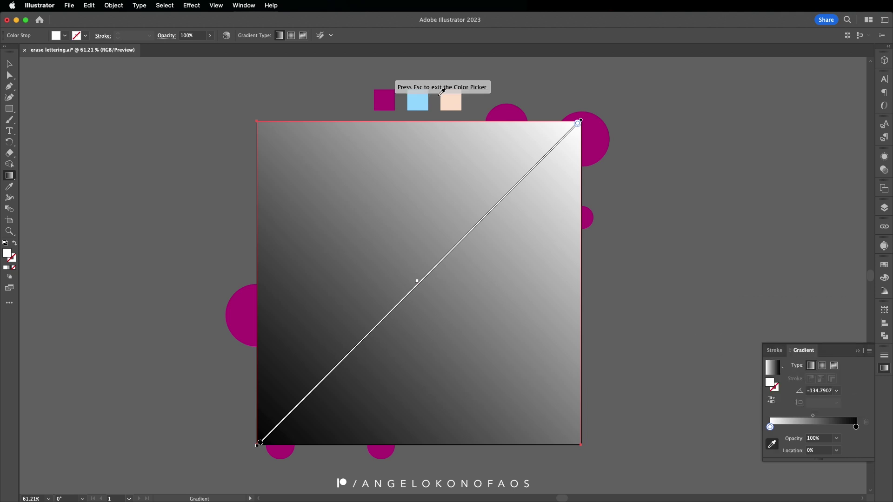
pyautogui.click(451, 100)
pyautogui.press('Escape')
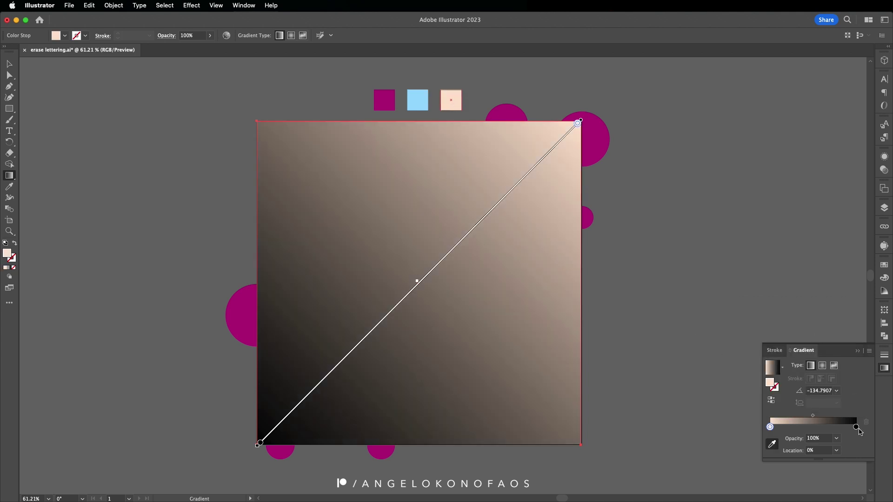
pyautogui.doubleClick(857, 428)
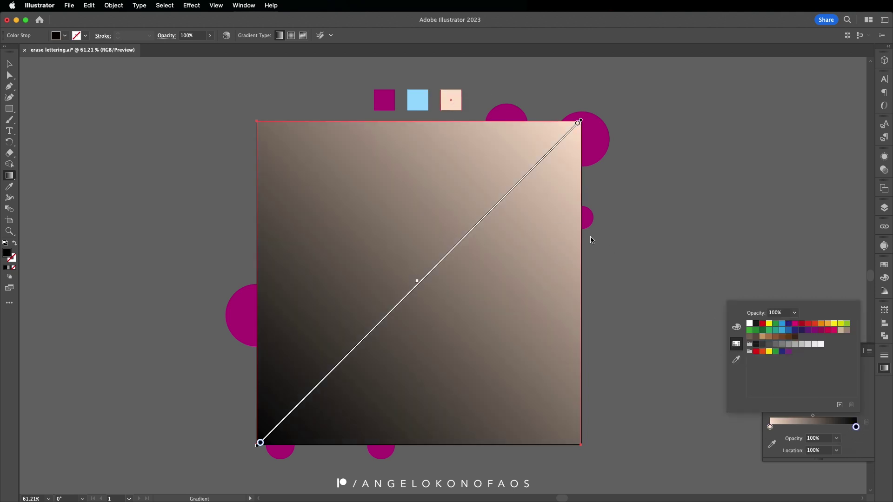
pyautogui.click(735, 360)
pyautogui.click(417, 100)
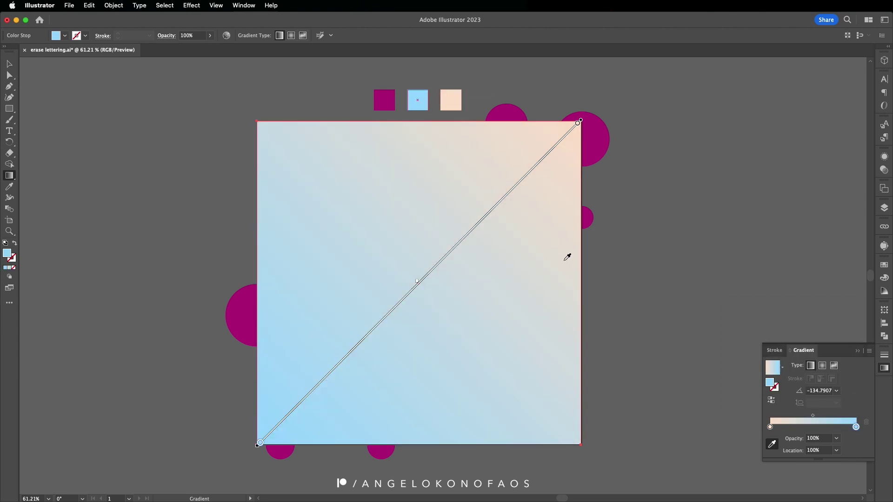
# - Move the gradient Rectangle to the bottom of Layer 2 in the Layers panel, then deselect
pyautogui.click(9, 64)
pyautogui.click(884, 208)
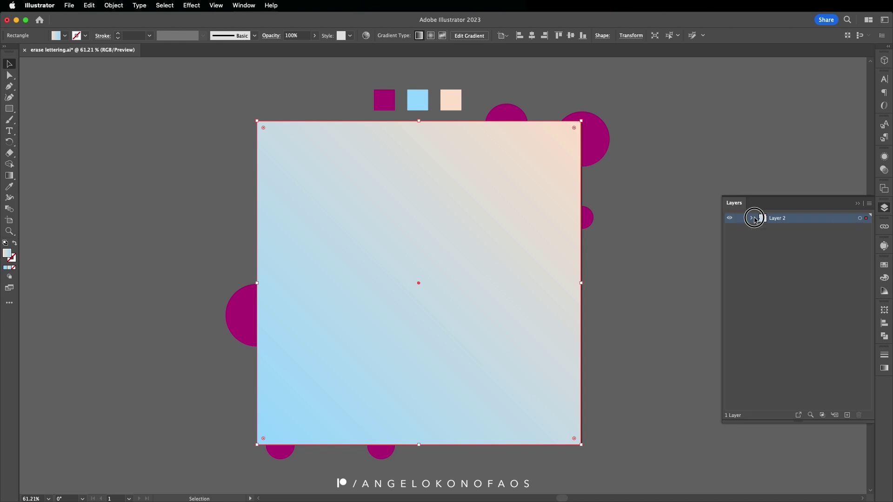
pyautogui.click(752, 218)
pyautogui.click(803, 230)
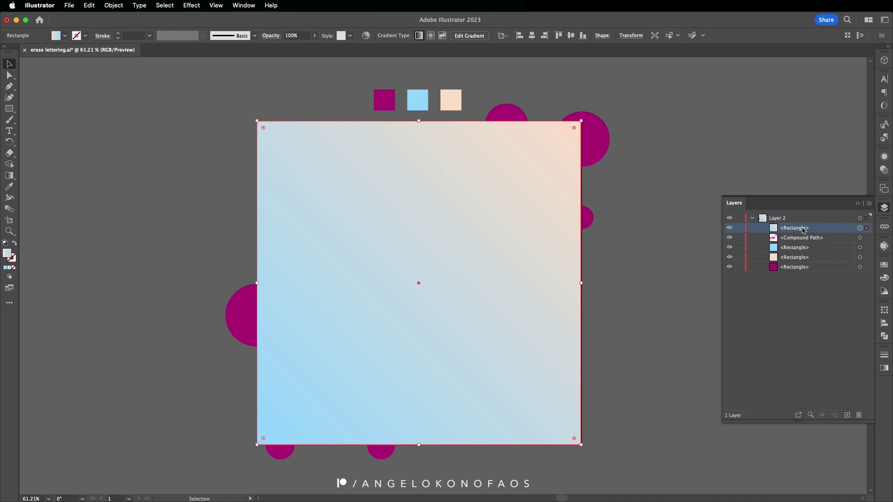
pyautogui.click(823, 279)
pyautogui.moveTo(823, 279); pyautogui.dragTo(821, 273)
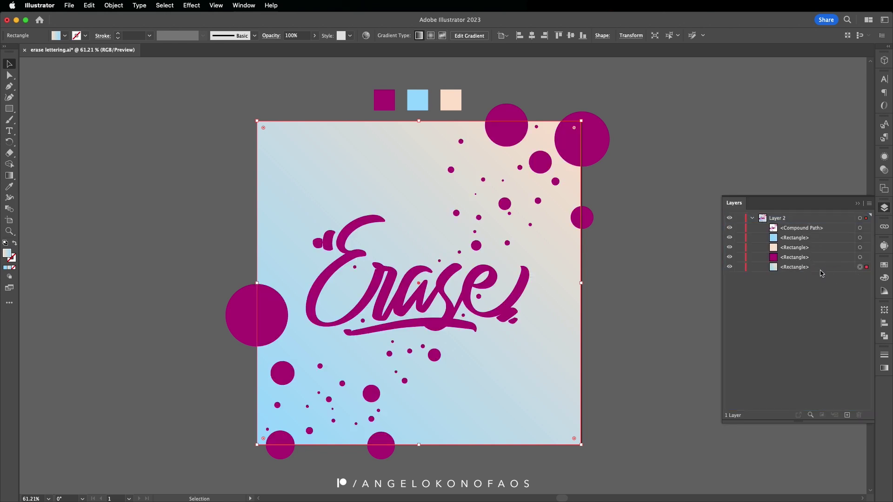
pyautogui.click(652, 247)
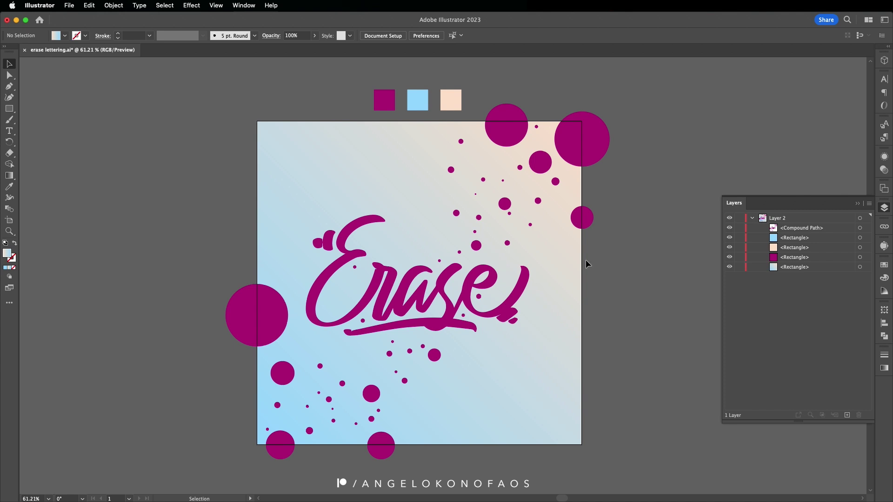
# - Select the magenta compound path and open the 3D and Materials panel at the Inflate type
pyautogui.click(561, 147)
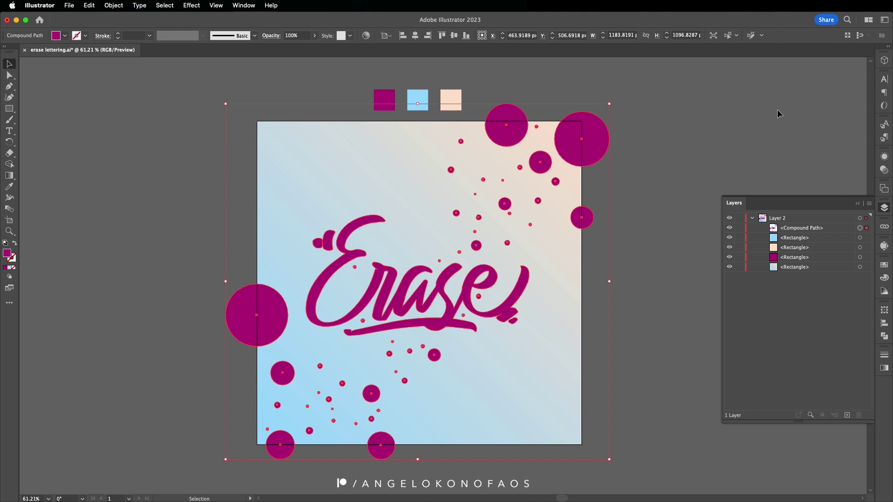
pyautogui.click(885, 62)
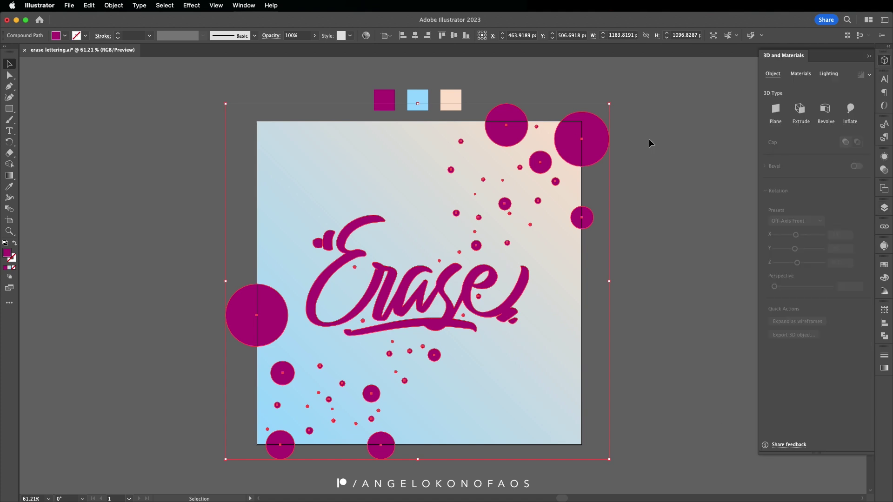
pyautogui.click(191, 6)
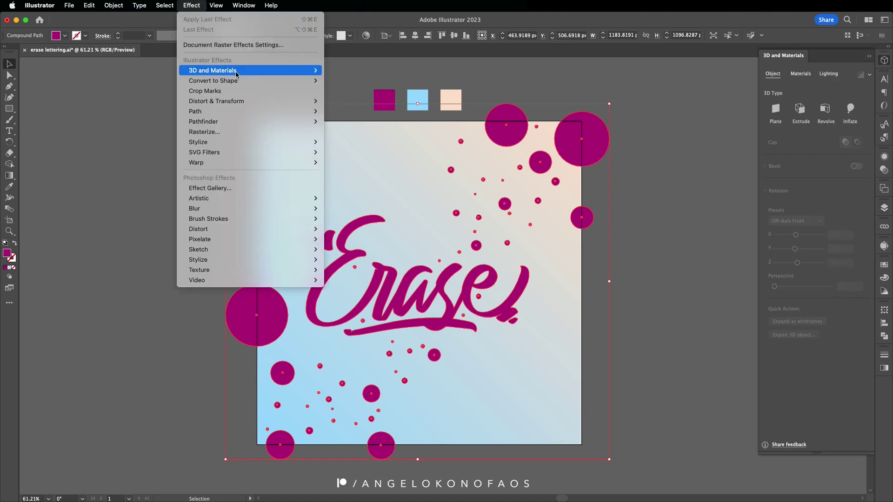
pyautogui.moveTo(237, 73)
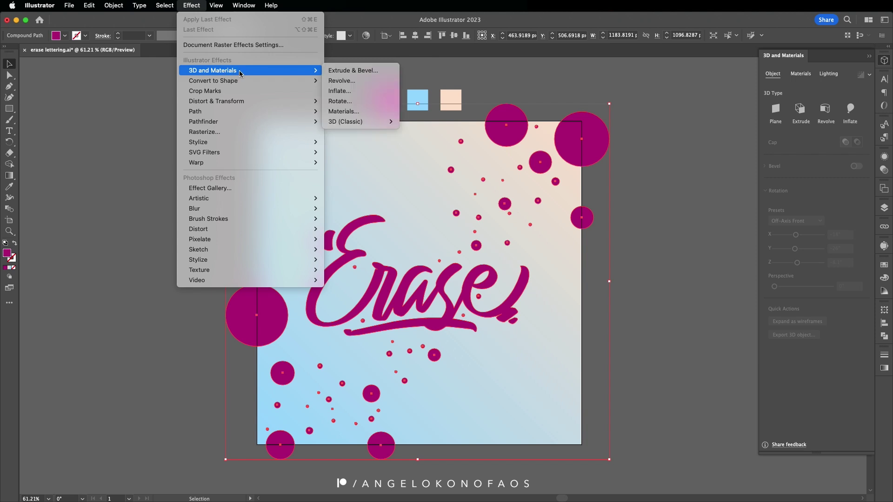
pyautogui.press('Escape')
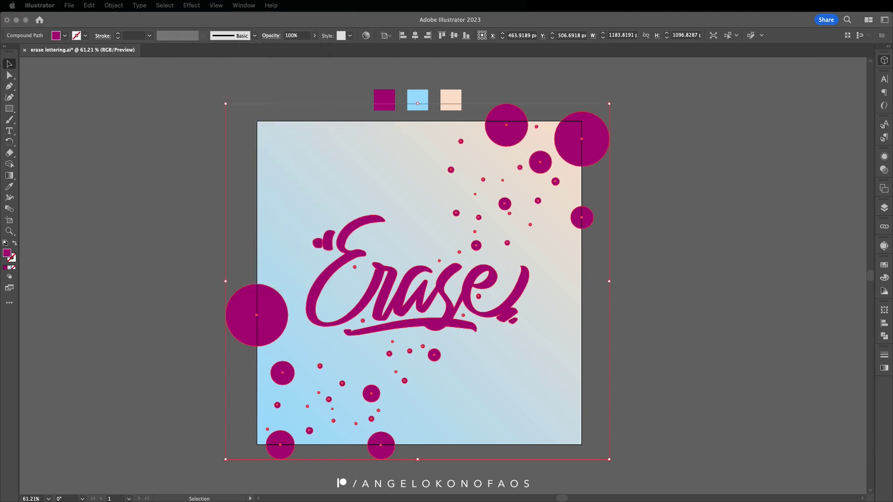
pyautogui.click(885, 61)
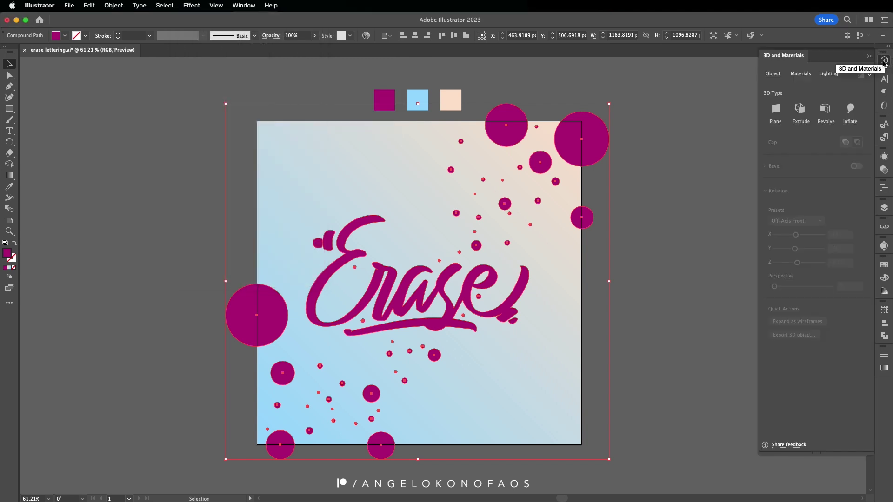
pyautogui.click(852, 110)
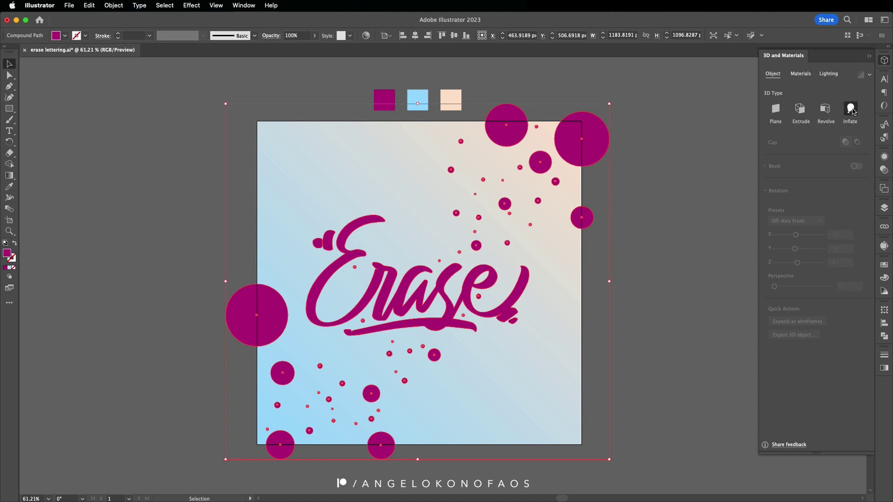
# - Apply Inflate to the lettering and dots with a depth of 3 px
pyautogui.click(851, 110)
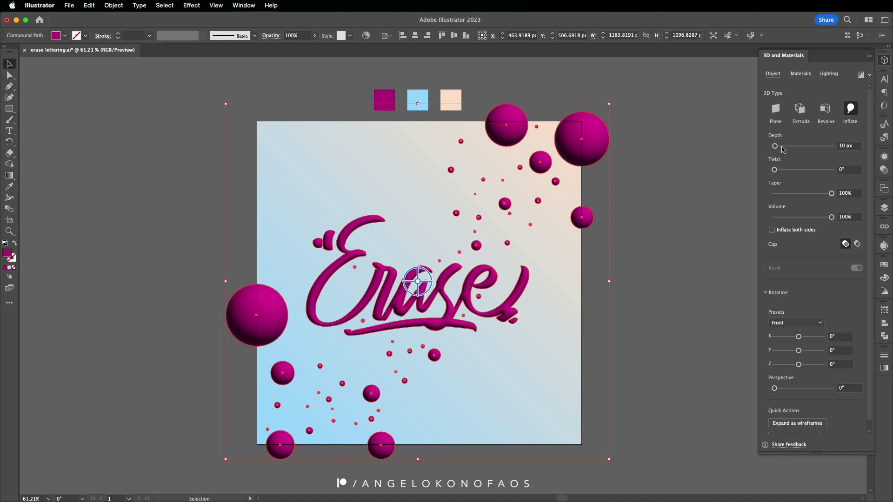
pyautogui.moveTo(776, 148); pyautogui.dragTo(772, 148)
pyautogui.doubleClick(842, 145)
pyautogui.write('3')
pyautogui.press('Return')
# - Rotate the artwork to 35°, -8°, -15°, and shift it and the swatches upward
pyautogui.click(800, 339)
pyautogui.moveTo(801, 340); pyautogui.dragTo(807, 342)
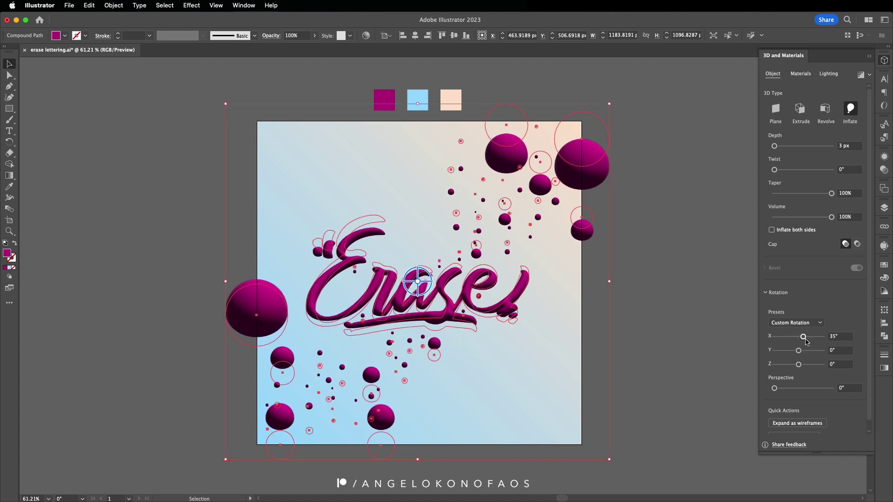
pyautogui.moveTo(800, 354); pyautogui.dragTo(797, 367)
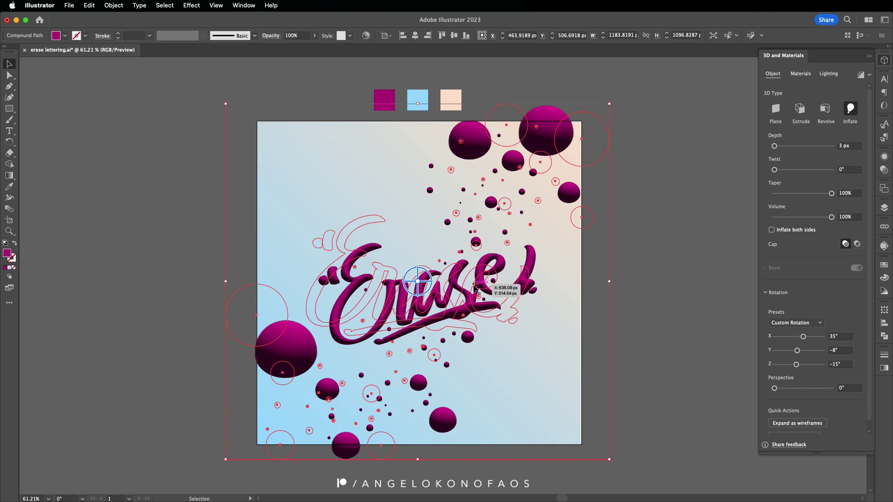
pyautogui.moveTo(480, 285)
pyautogui.mouseDown()
pyautogui.moveTo(479, 268)
pyautogui.moveTo(471, 272)
pyautogui.mouseUp()
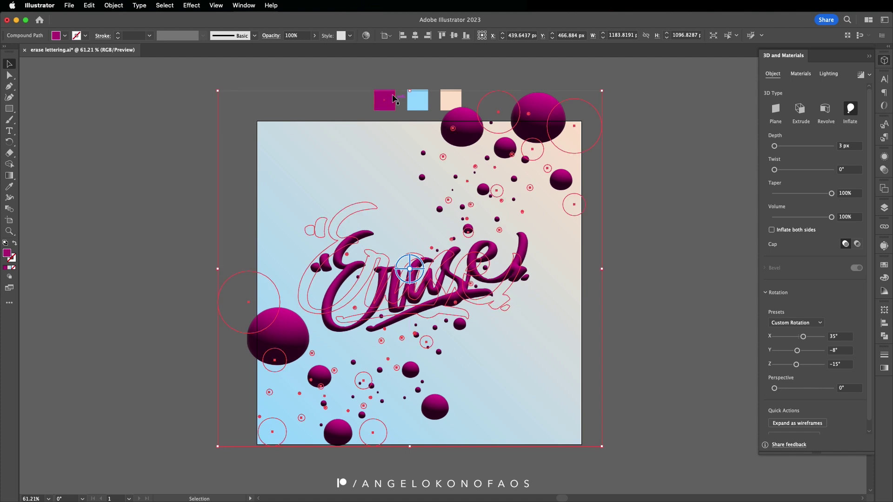
pyautogui.moveTo(387, 75); pyautogui.dragTo(445, 84)
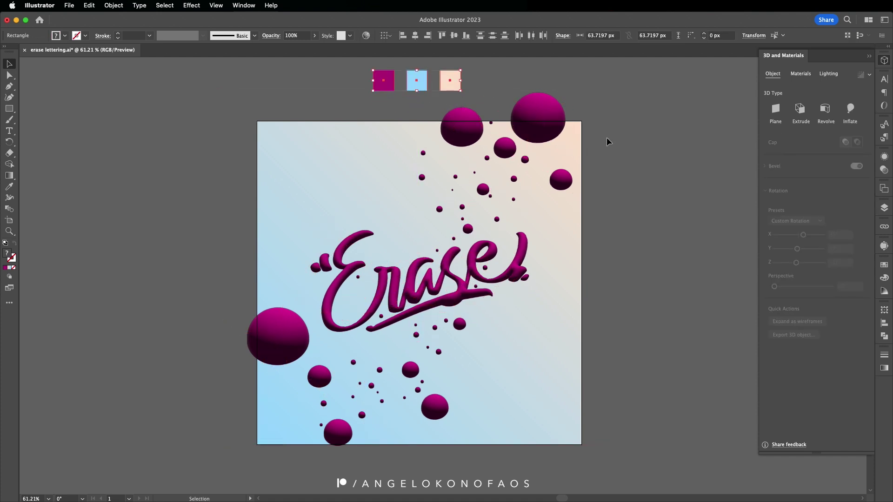
# - Lower the 3D material Roughness from 0.4 to 0.21
pyautogui.click(566, 142)
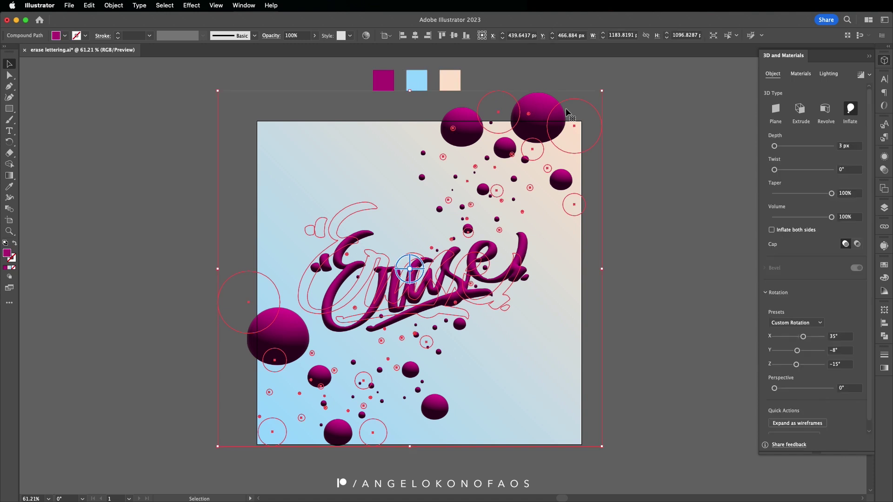
pyautogui.click(799, 75)
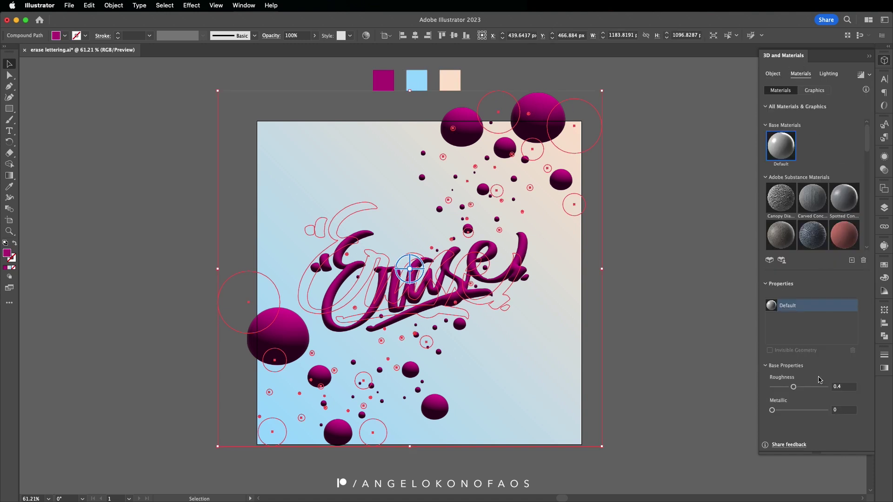
pyautogui.click(794, 388)
pyautogui.moveTo(794, 388); pyautogui.dragTo(785, 389)
# - Raise light intensity to 113% and enable shadows cast behind the 3D object
pyautogui.click(829, 74)
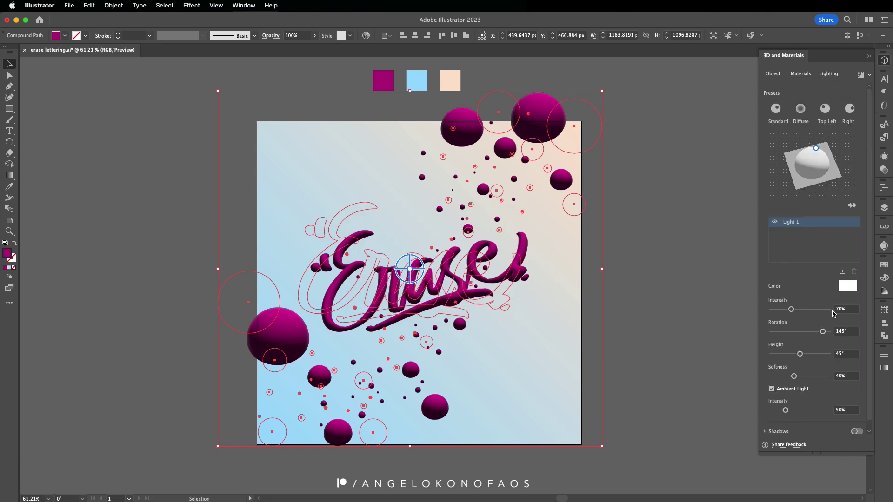
pyautogui.moveTo(797, 309); pyautogui.dragTo(792, 369)
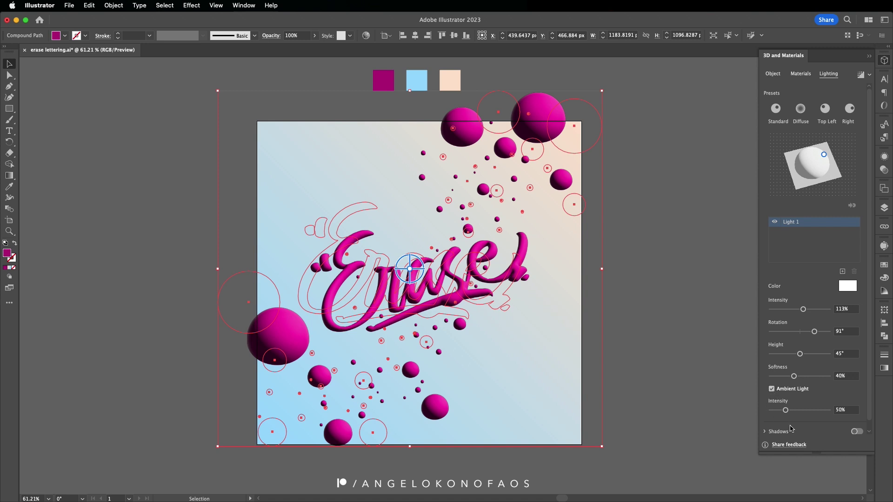
pyautogui.click(858, 432)
pyautogui.click(810, 431)
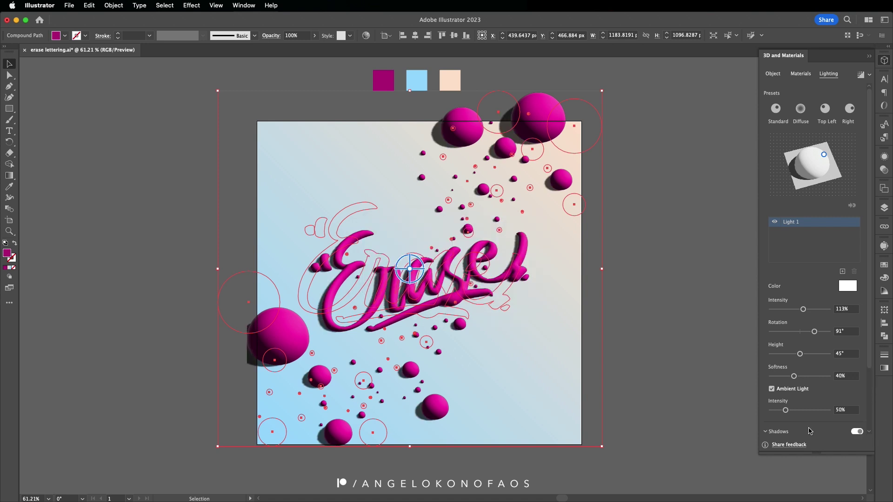
pyautogui.scroll(-3, 810, 431)
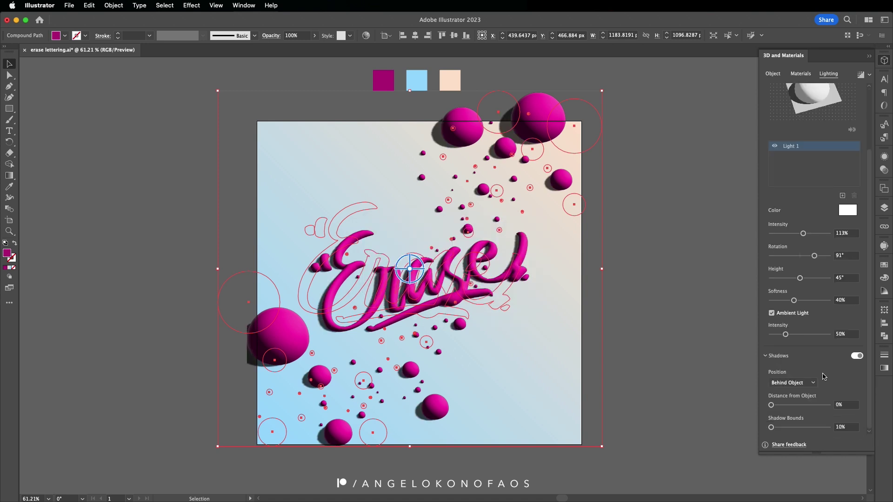
# - Render the inflated magenta artwork with ray tracing
pyautogui.click(861, 75)
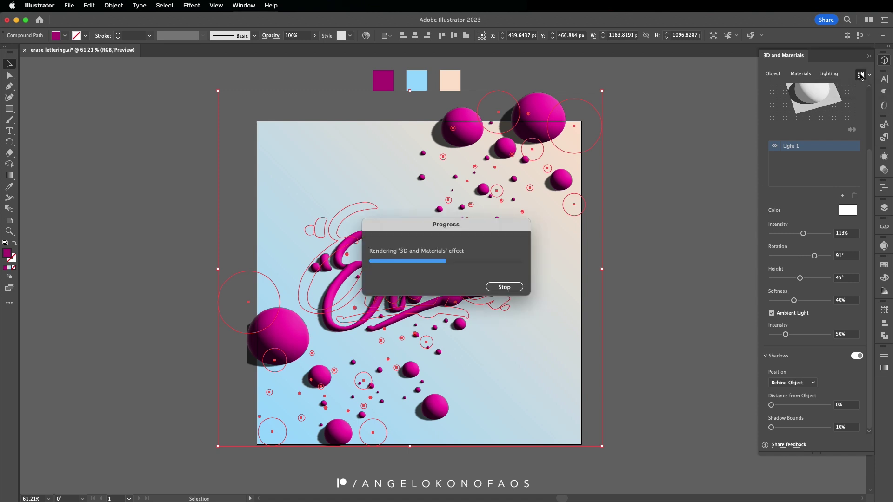